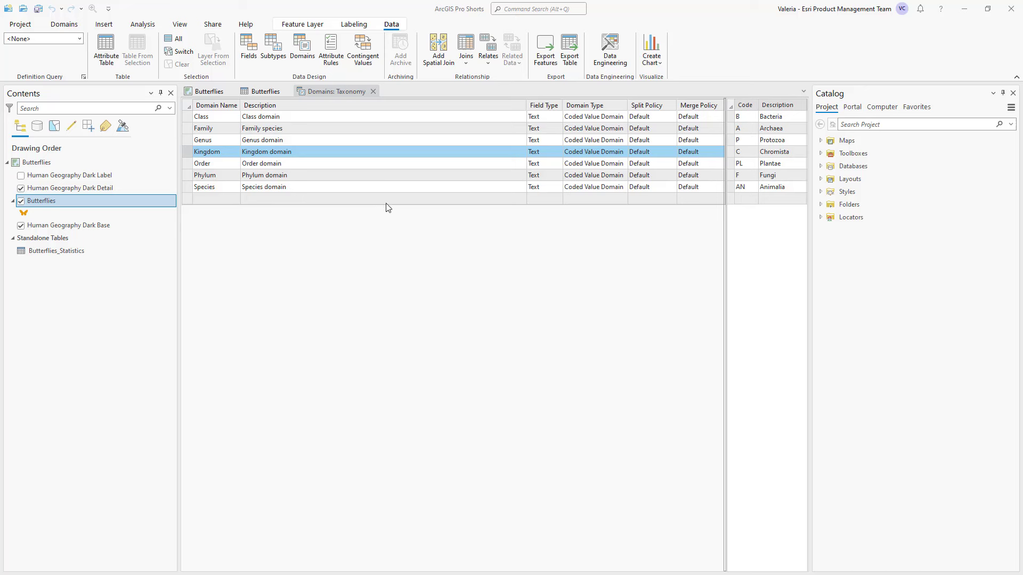
# Open the Contingent Values view for the Butterflies layer from Data Design.
pyautogui.click(362, 53)
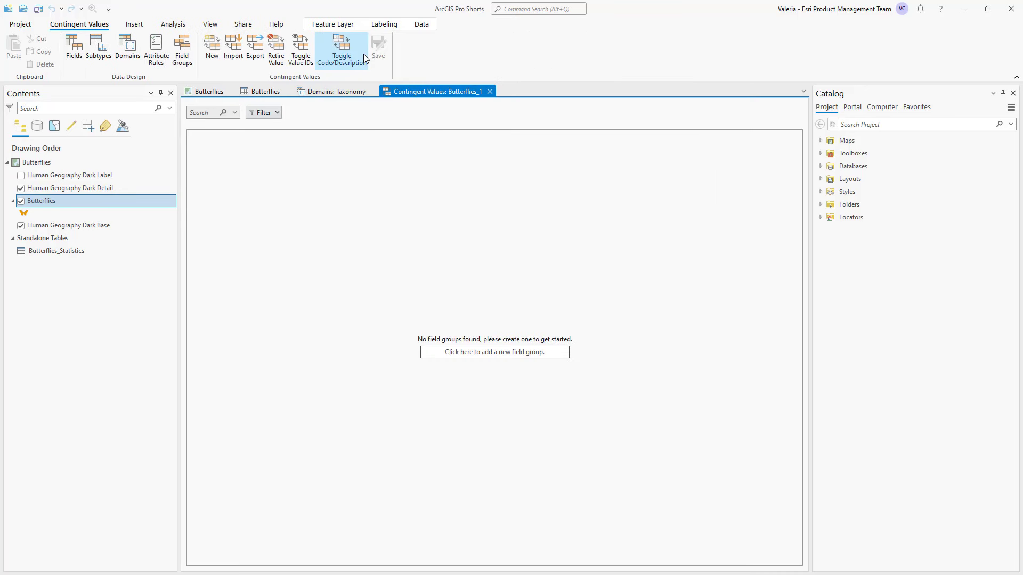
# Create a restrictive 'Taxonomy' field group with the kingdom through species fields checked.
pyautogui.click(508, 352)
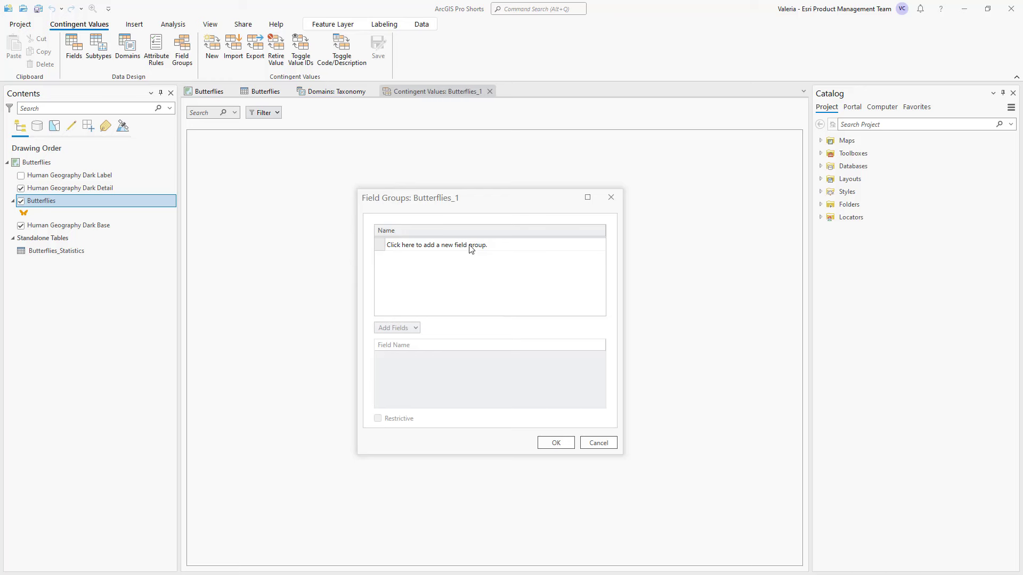
pyautogui.click(470, 244)
pyautogui.write('Taxonomy')
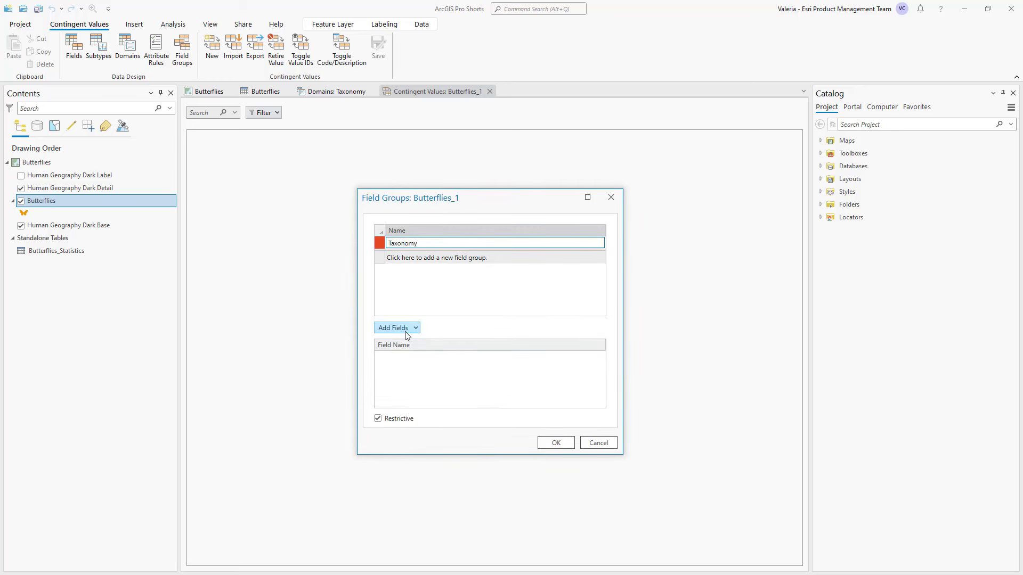
pyautogui.click(396, 328)
pyautogui.click(382, 52)
pyautogui.click(382, 62)
pyautogui.click(381, 84)
pyautogui.click(381, 95)
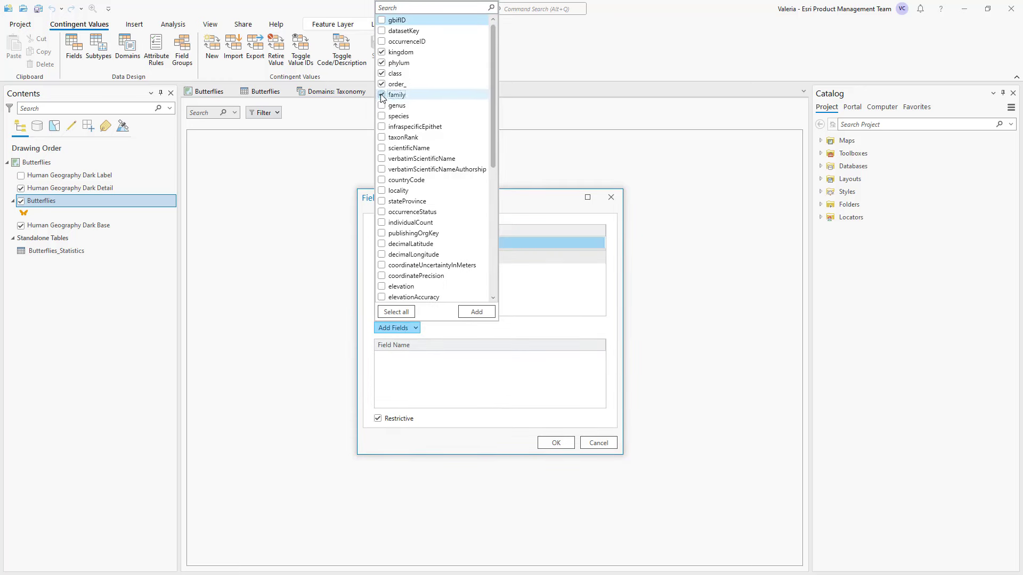
pyautogui.click(476, 313)
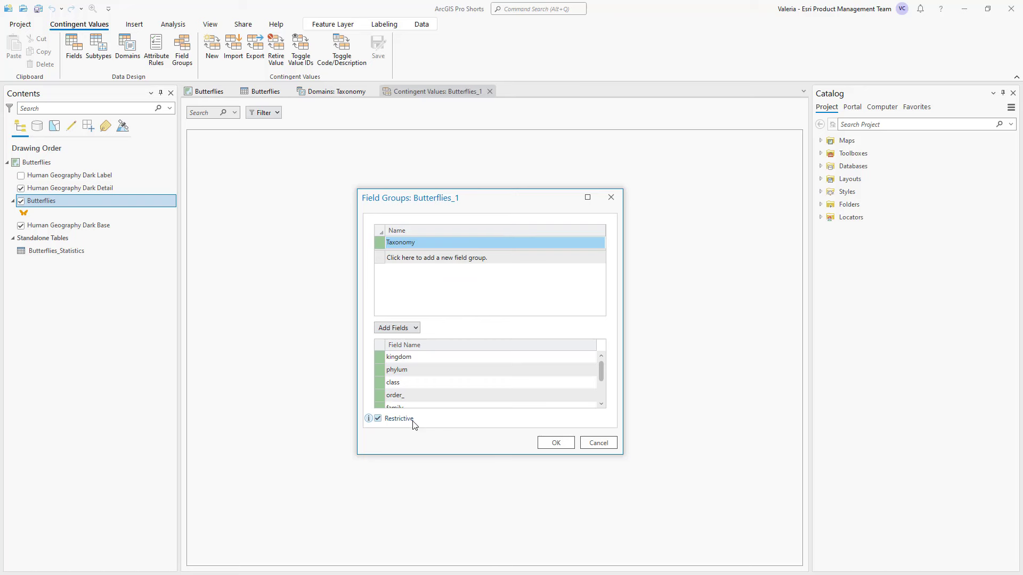
pyautogui.click(556, 444)
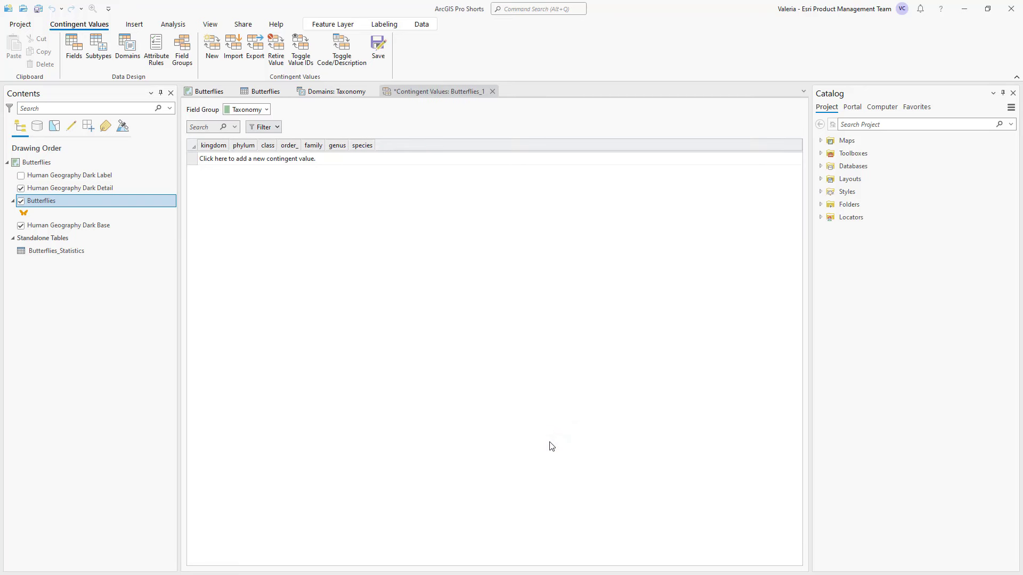
# Start a contingent value with kingdom Animalia, phylum Arthropoda and class Insecta.
pyautogui.click(257, 158)
pyautogui.click(213, 156)
pyautogui.click(212, 240)
pyautogui.click(267, 157)
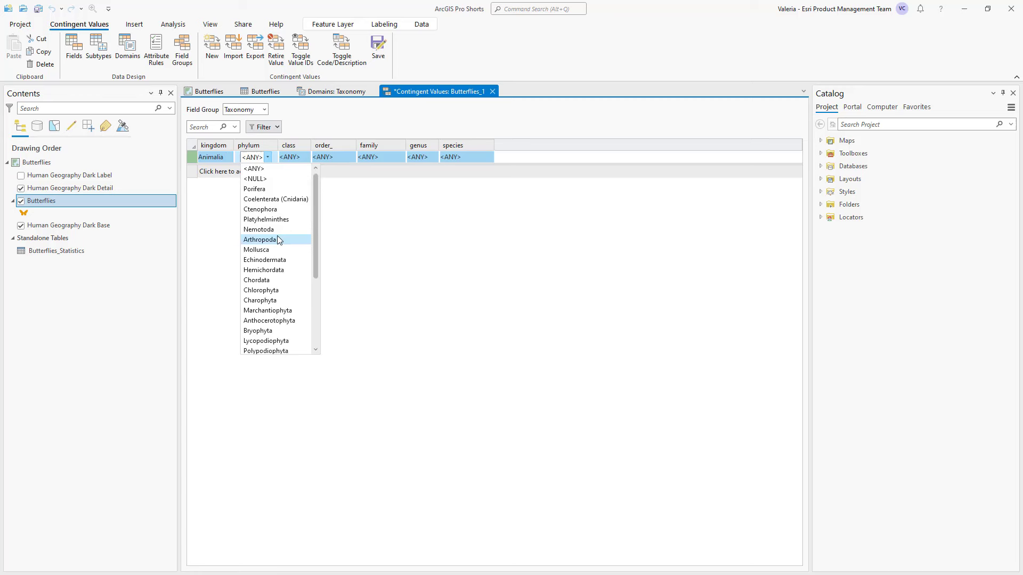
pyautogui.click(279, 240)
pyautogui.click(302, 157)
pyautogui.click(301, 280)
# Set order Lepidoptera and family Nymphalidae, then save the contingent values.
pyautogui.click(346, 157)
pyautogui.scroll(-5, 352, 256)
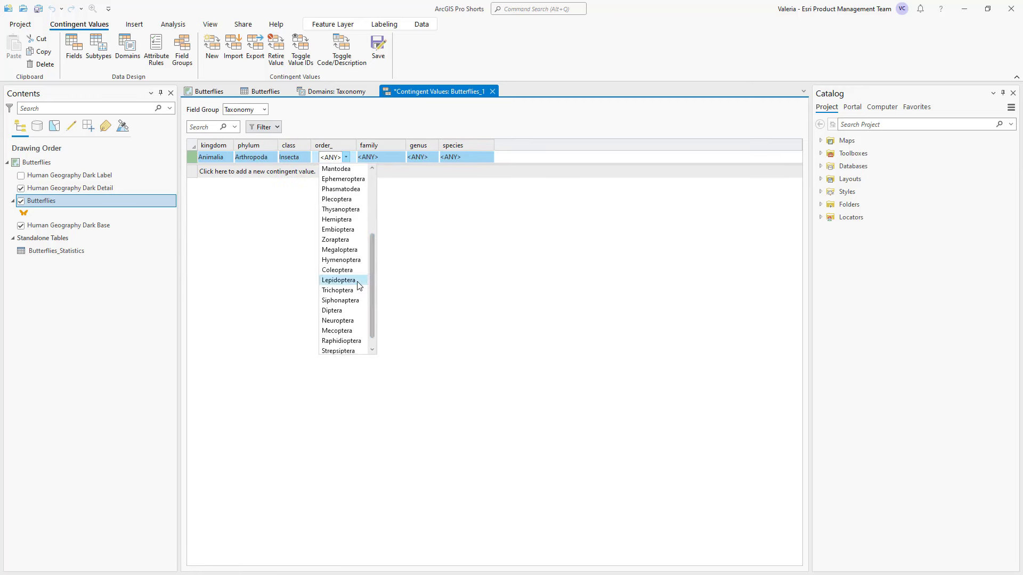
pyautogui.click(338, 279)
pyautogui.click(392, 157)
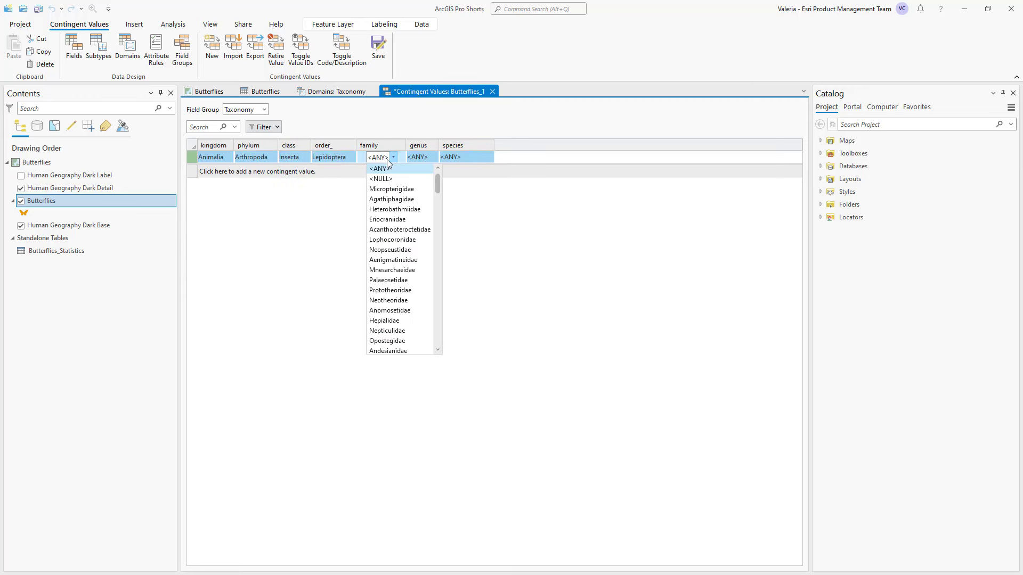
pyautogui.scroll(-5, 400, 256)
pyautogui.scroll(-5, 400, 256)
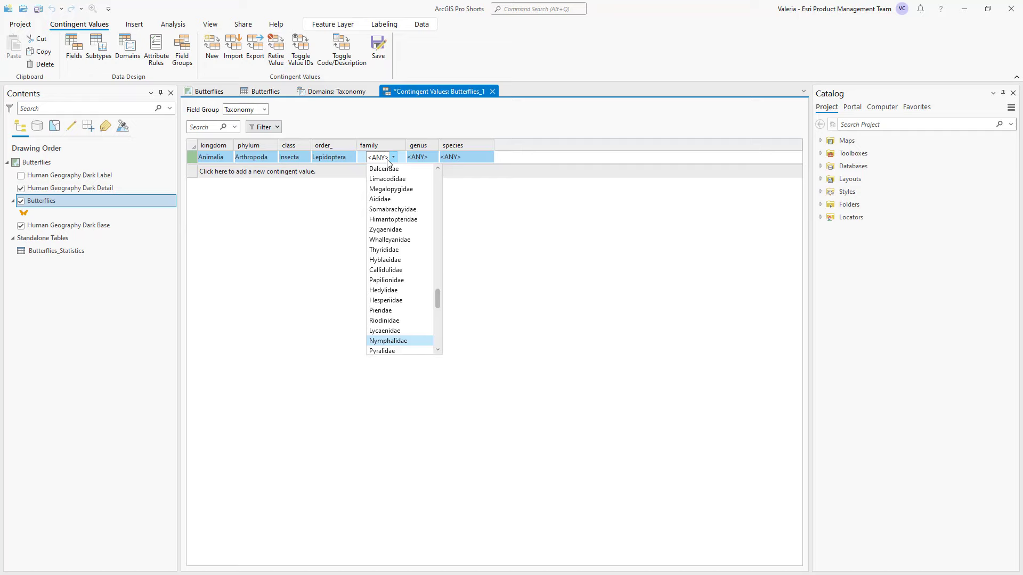
pyautogui.press('Return')
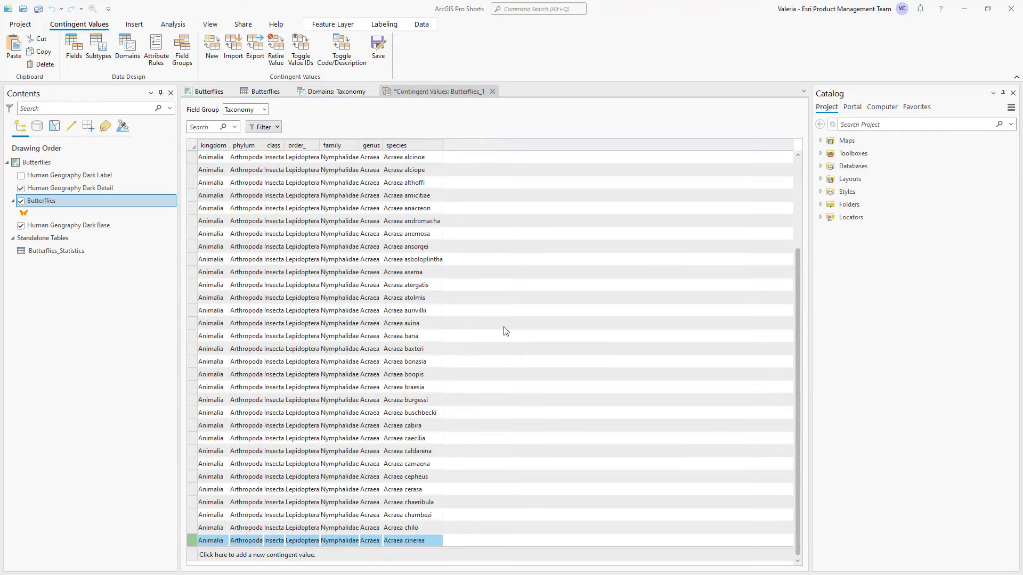
pyautogui.click(377, 50)
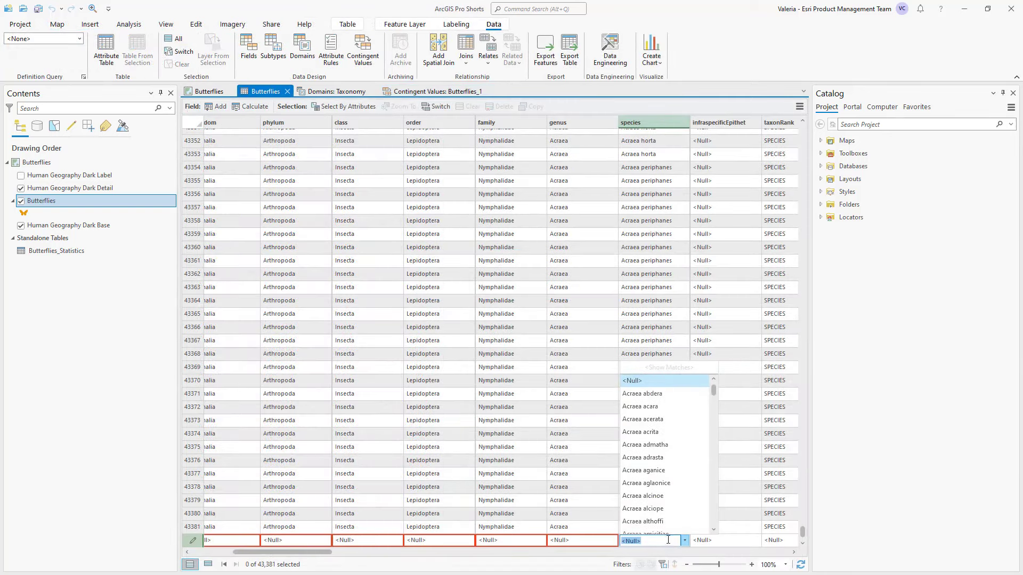
pyautogui.scroll(-2, 683, 476)
pyautogui.scroll(-2, 683, 476)
pyautogui.scroll(-2, 682, 477)
pyautogui.scroll(-2, 683, 480)
pyautogui.scroll(-2, 684, 483)
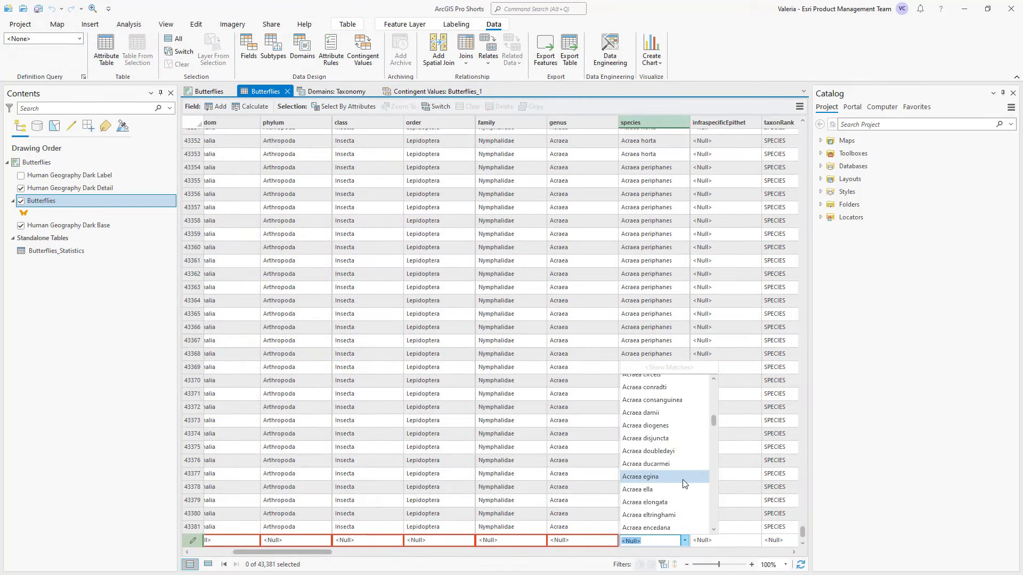
pyautogui.scroll(-2, 682, 483)
# Choose species 'Acraea eponina' in the new Butterflies row so its higher taxonomy auto-fills.
pyautogui.click(681, 526)
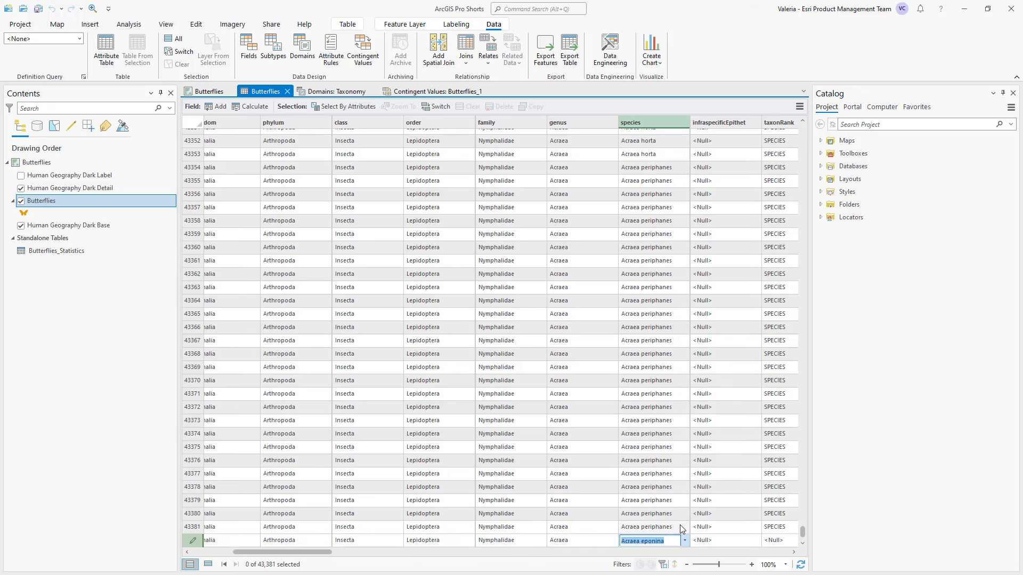